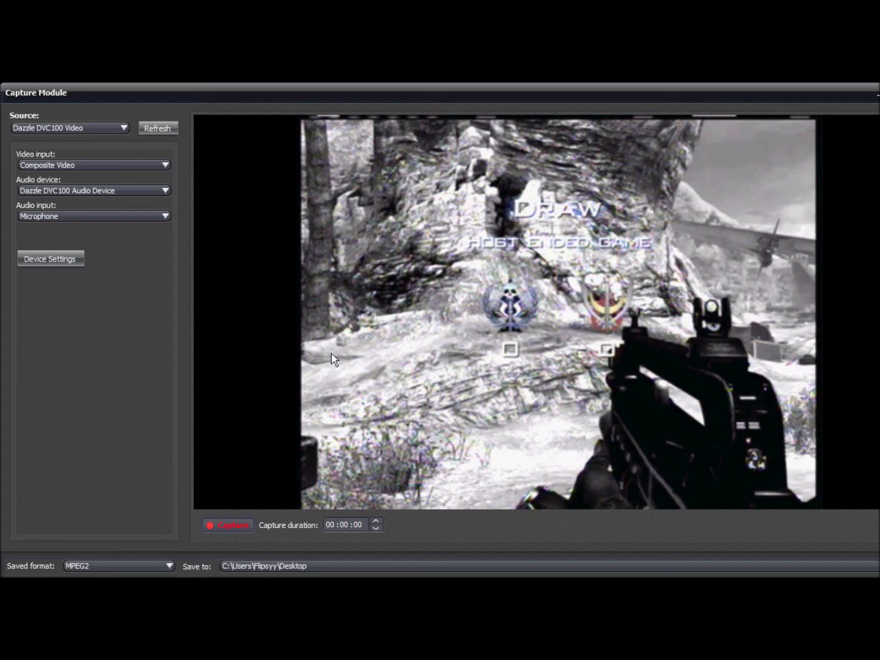
click(52, 191)
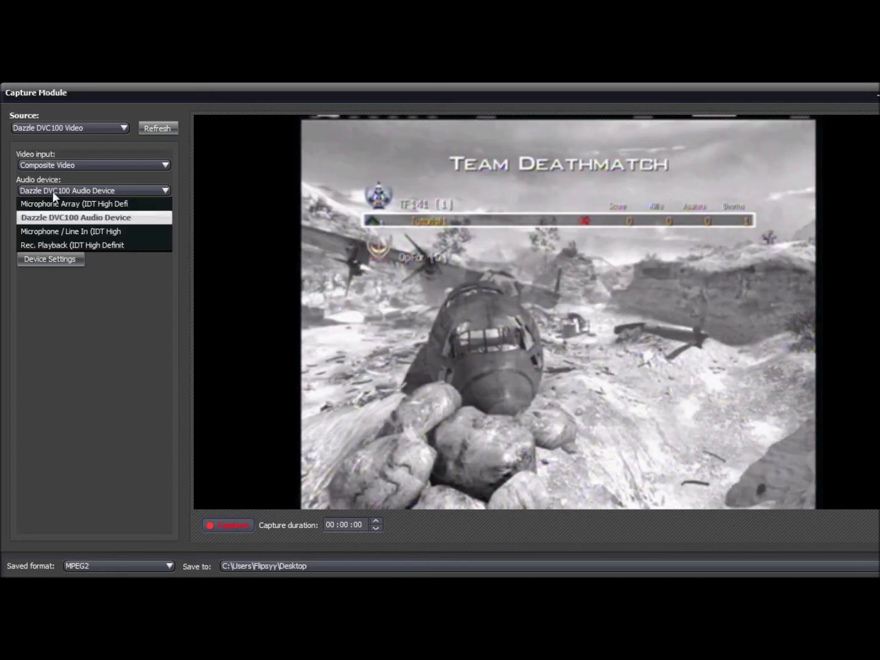
click(52, 192)
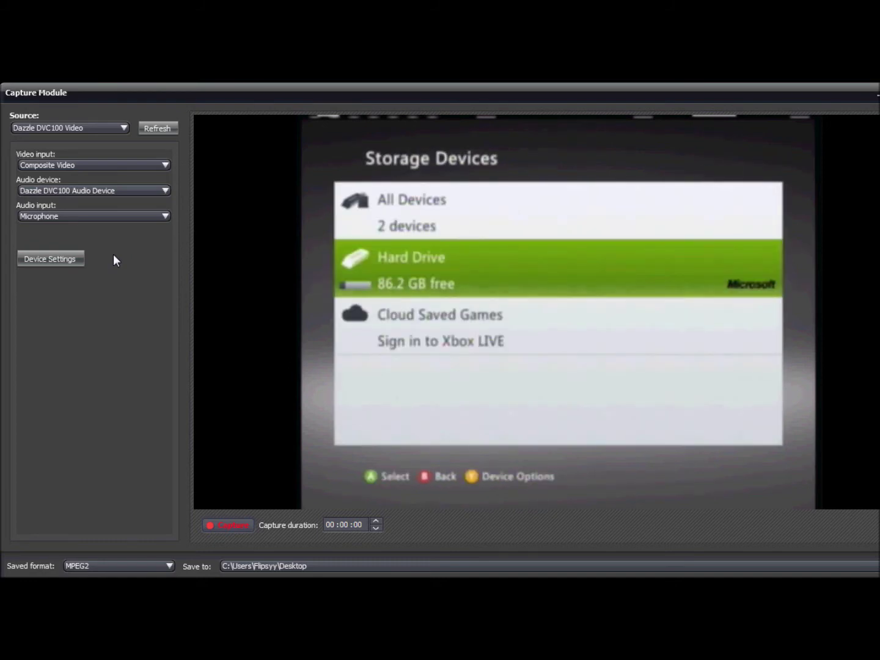
Step: Minimize the Capture Module, scan and fix Removable Disk (E:) with automatic file system error repair, and dismiss the leftover dialogs
click(875, 94)
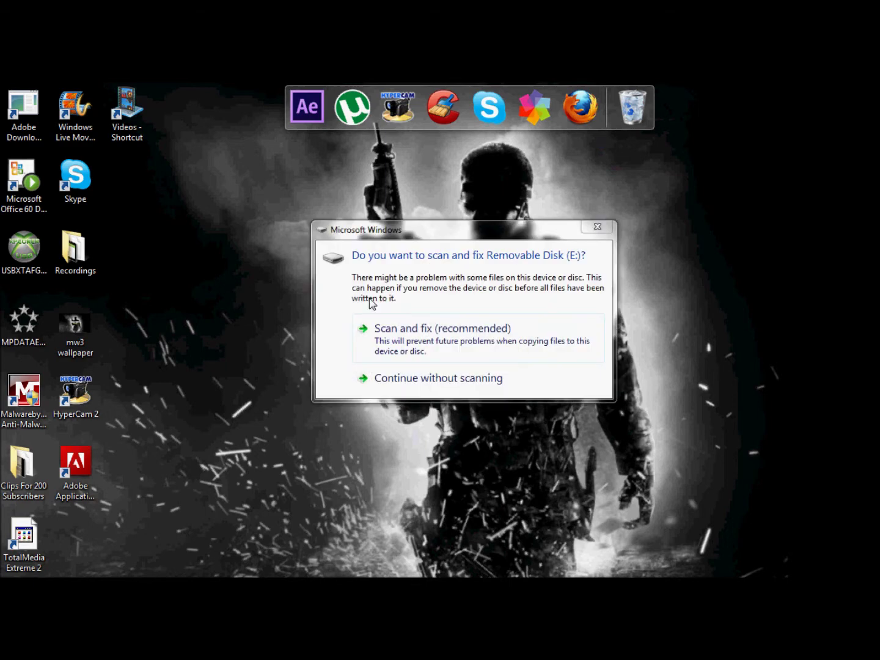
click(483, 341)
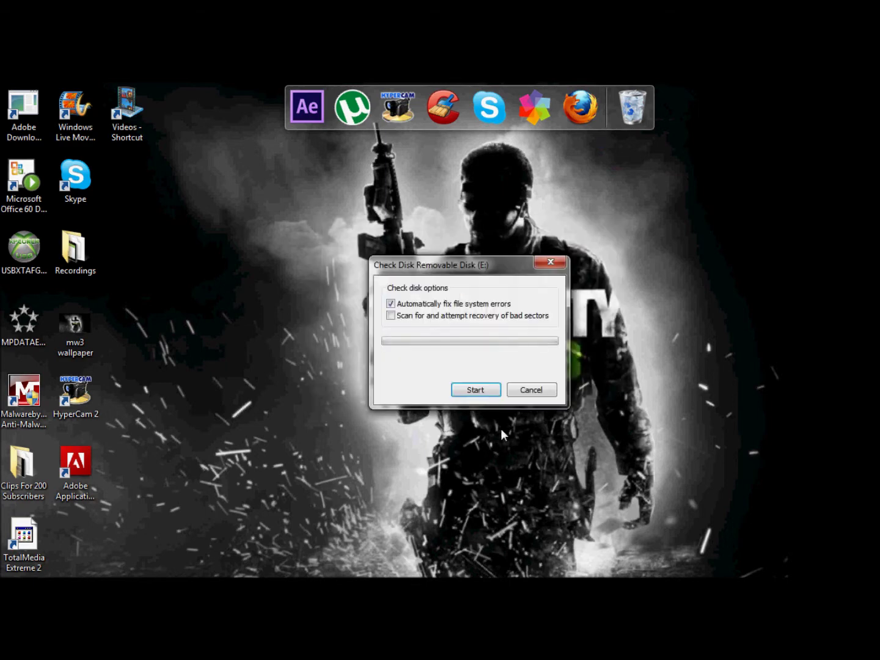
click(481, 395)
click(548, 264)
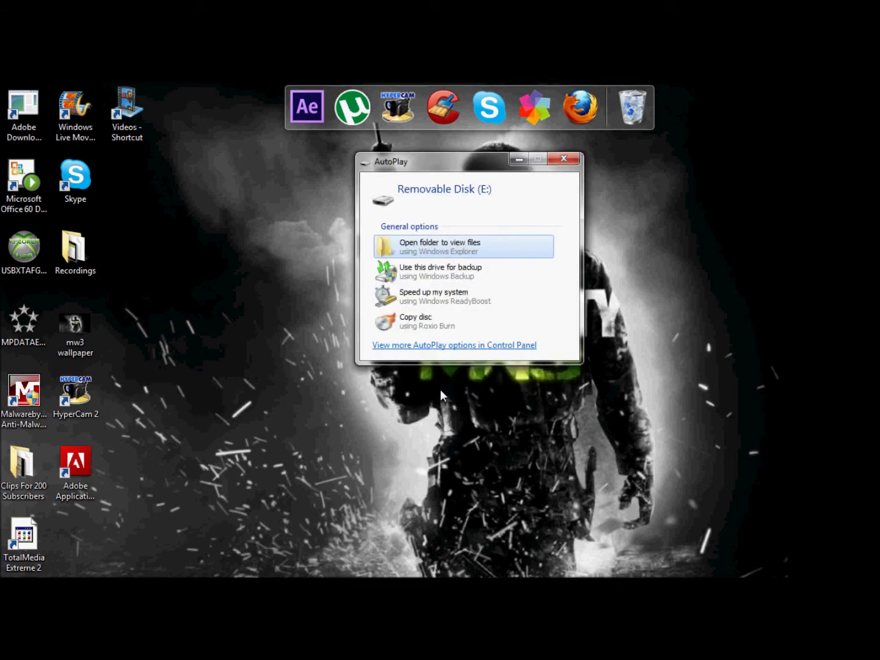
click(563, 159)
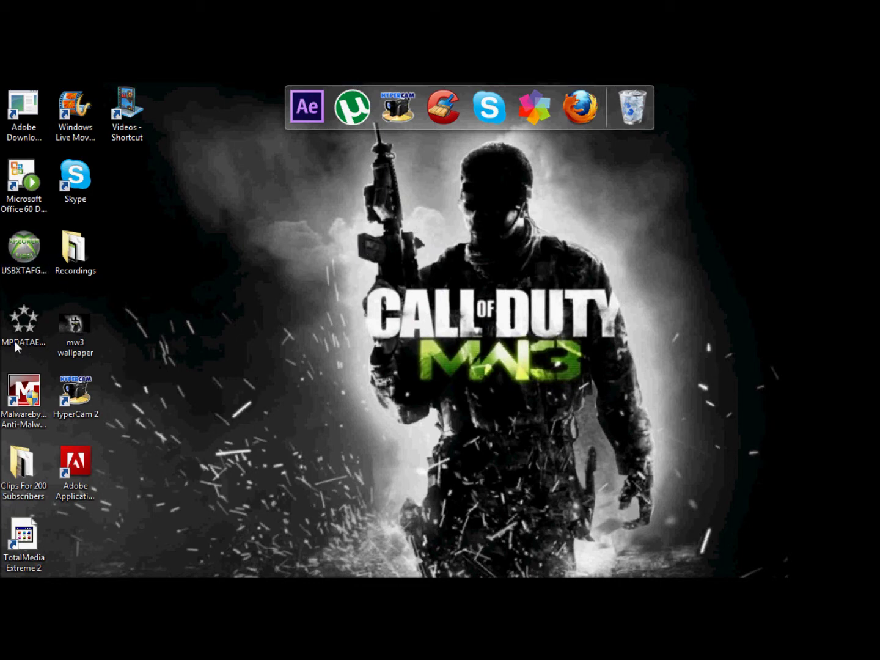
Step: Run USBXTAFGUI_v44.exe from the desktop and open the first USB drive in it
double_click(34, 247)
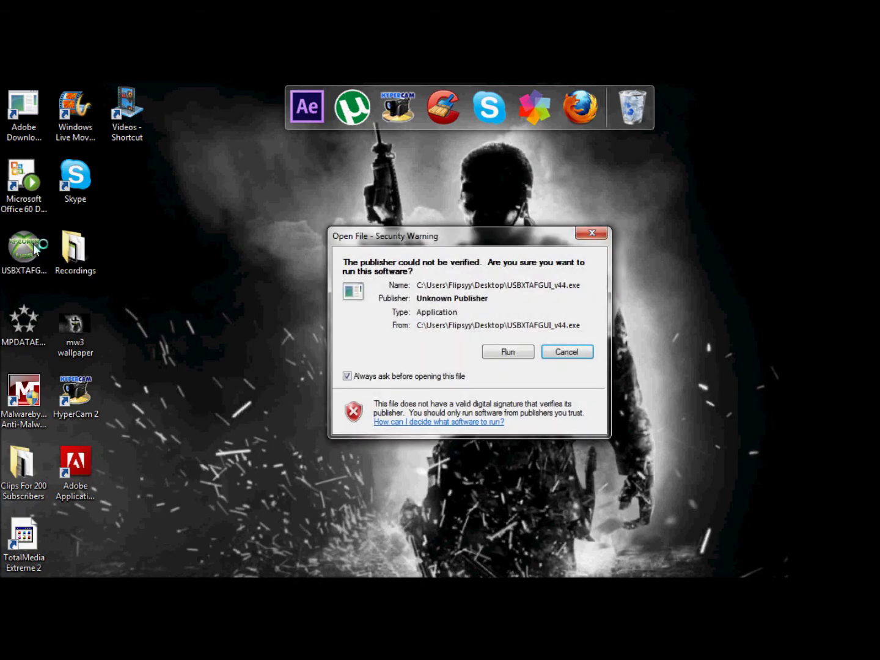
click(497, 351)
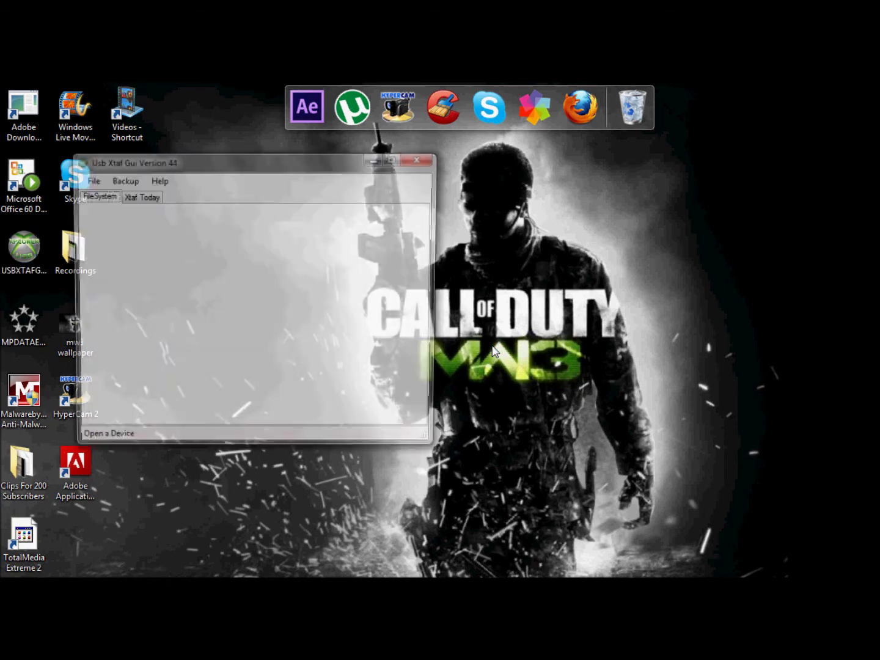
click(90, 179)
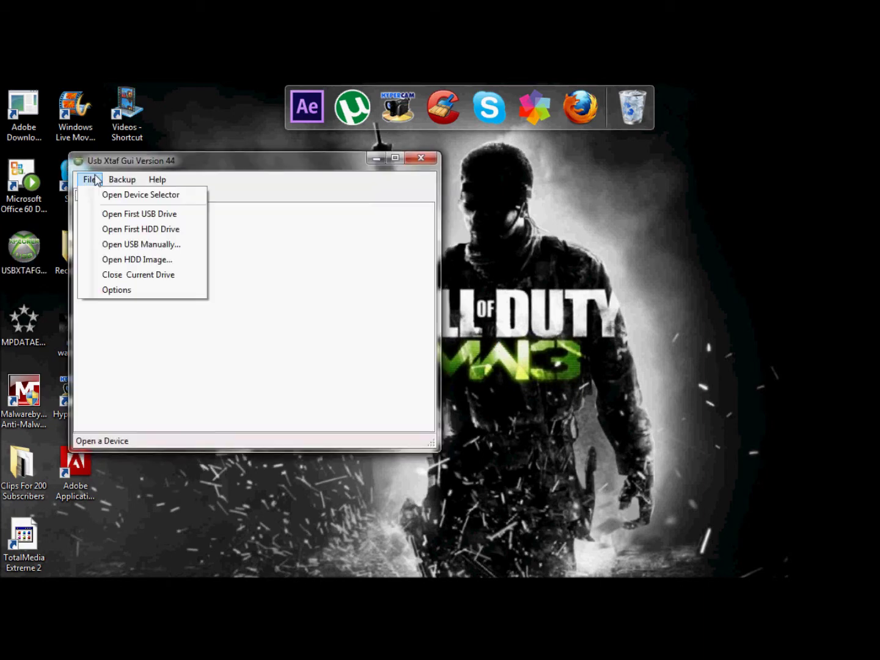
click(112, 214)
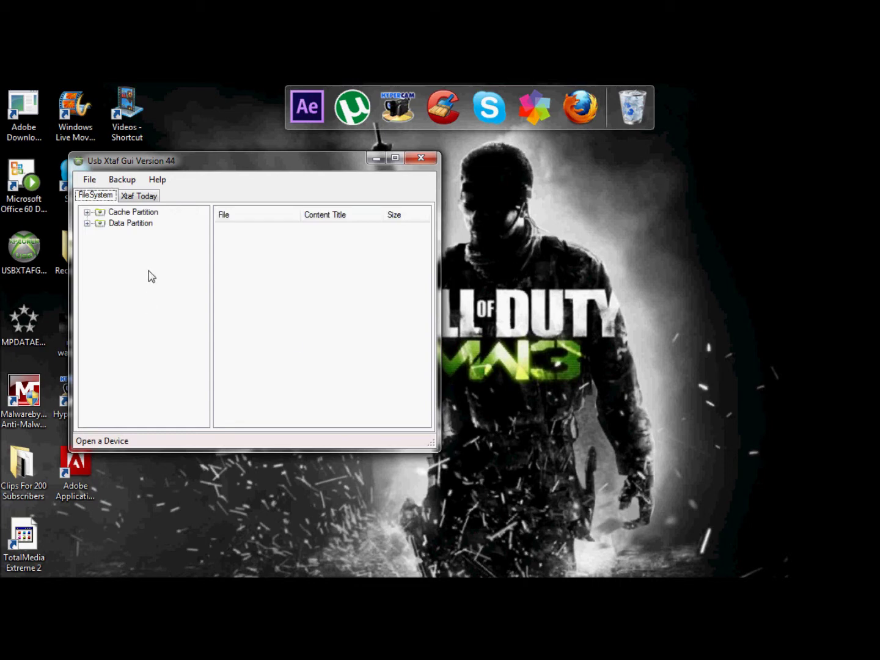
Step: Expand the Data Partition through Content, the profile folder and 41560817, and open folder 00000001
double_click(135, 225)
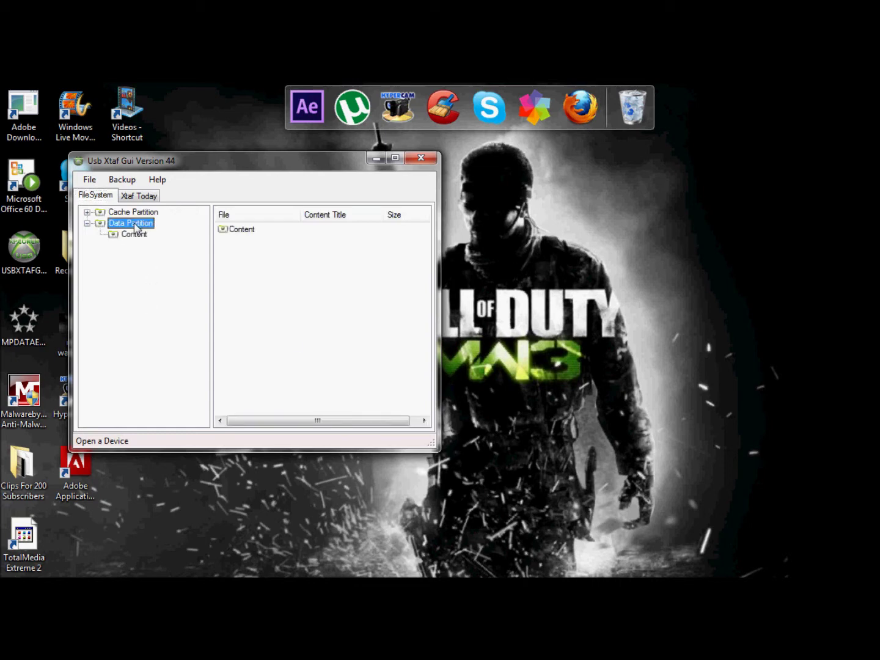
double_click(136, 235)
double_click(145, 245)
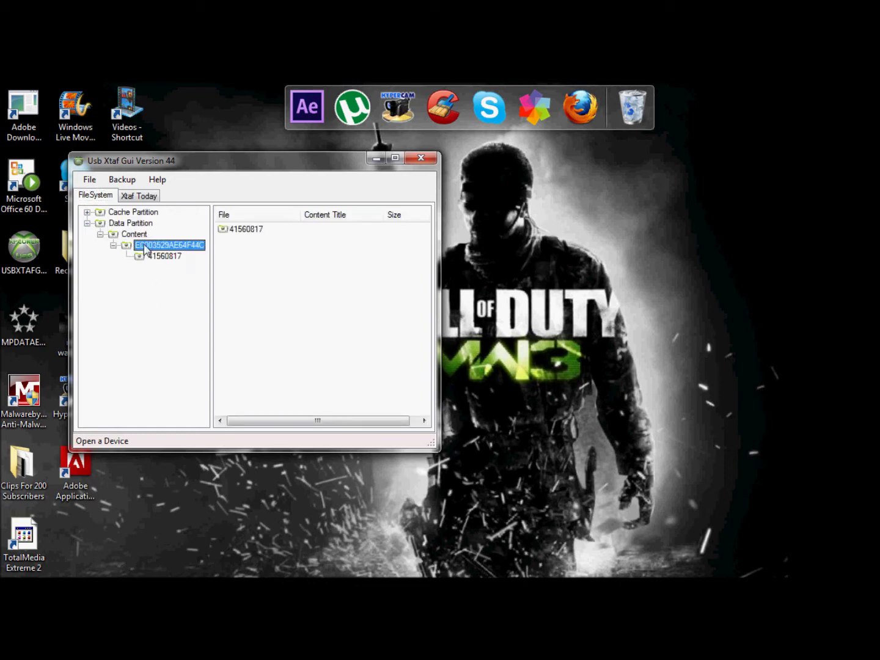
double_click(161, 257)
double_click(169, 269)
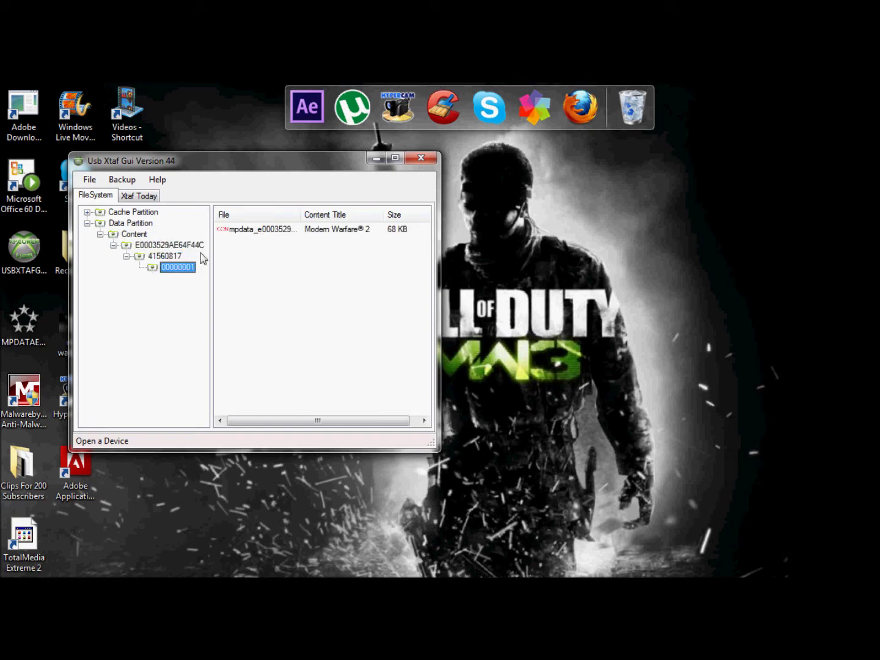
Step: Extract the Modern Warfare 2 mpdata file from the USB drive to the desktop and minimize Usb Xtaf Gui
right_click(246, 234)
click(243, 283)
click(262, 234)
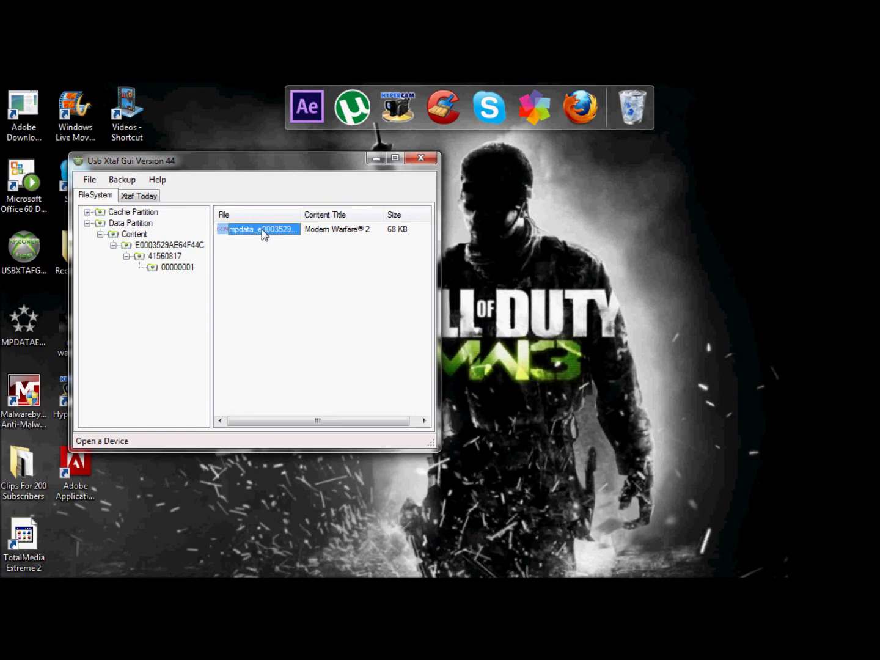
drag(264, 234, 535, 242)
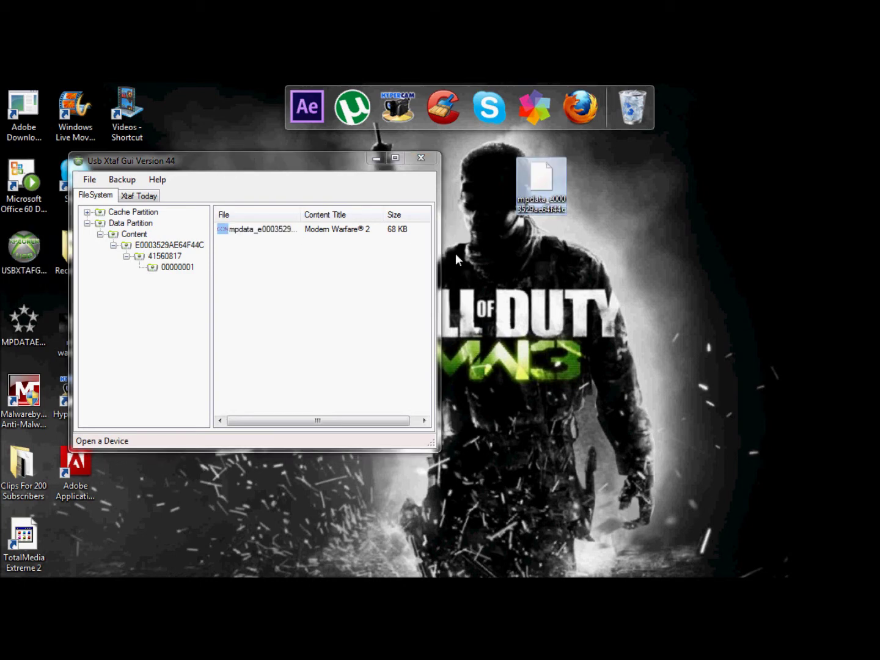
click(378, 158)
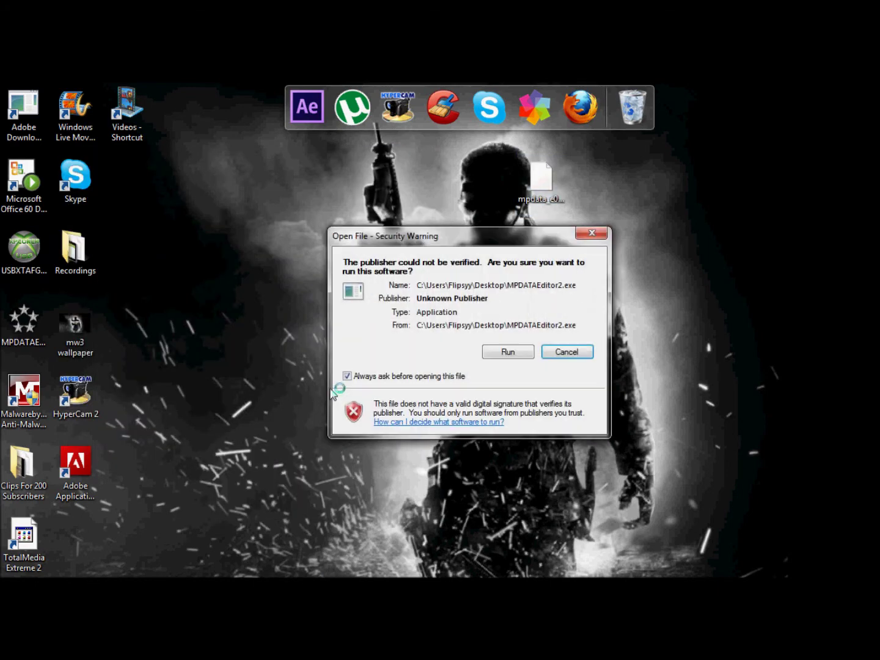
Step: Run MPDATAEditor2.exe and move its window clear of the mpdata file on the desktop
click(508, 350)
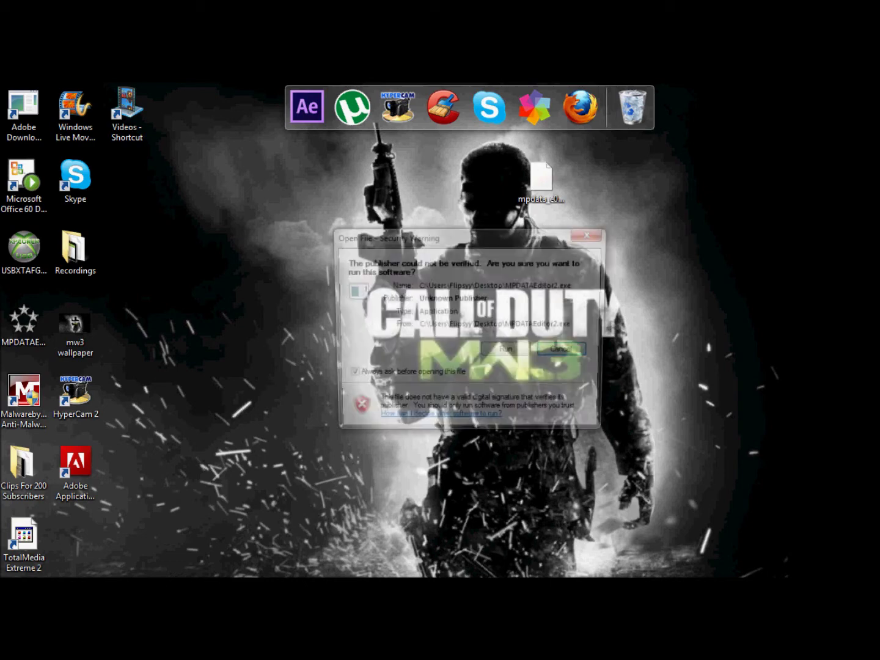
click(506, 353)
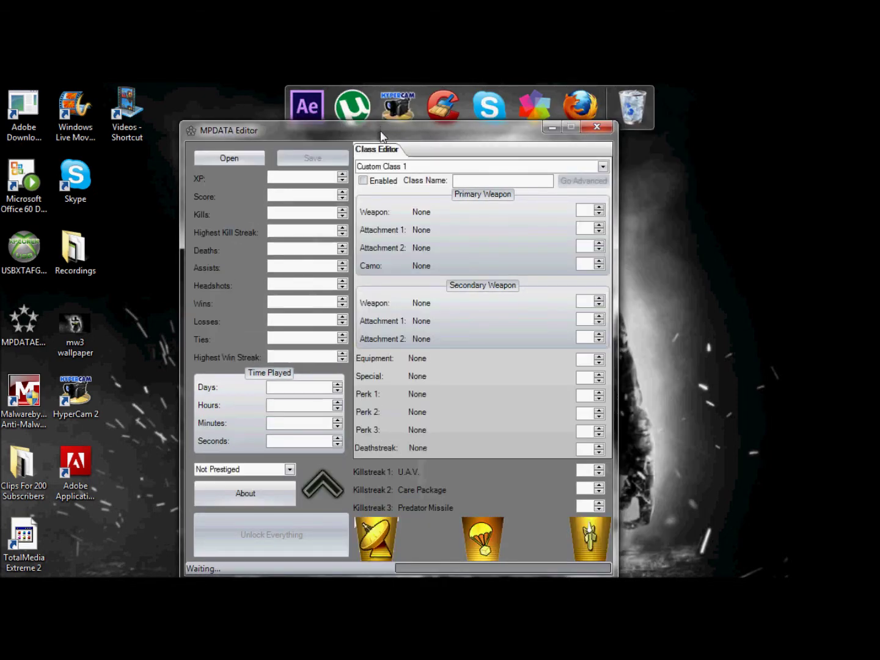
drag(380, 130, 289, 117)
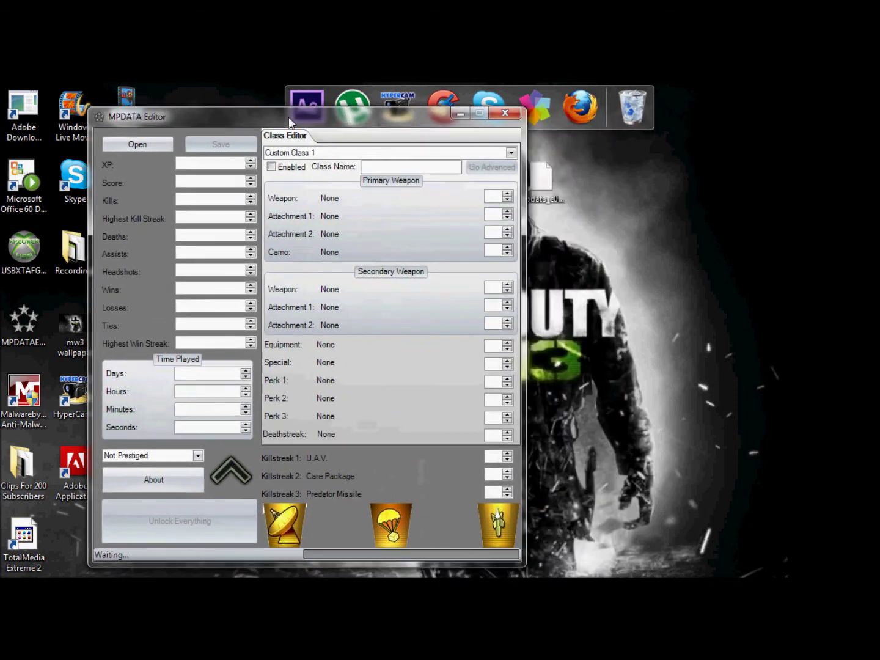
Step: Load the mpdata file from the desktop into the MPDATA Editor and close the extra window
right_click(539, 170)
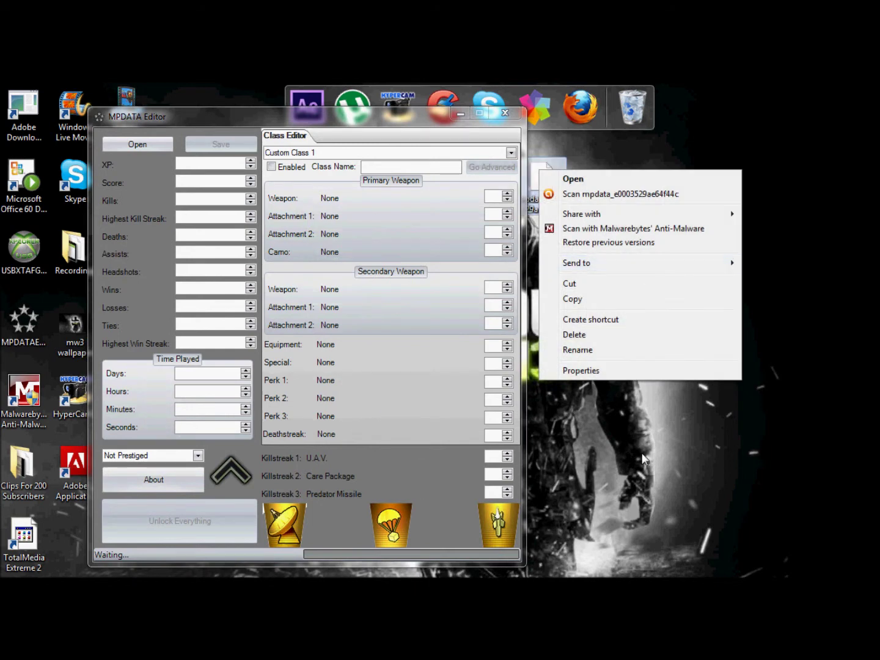
key(Escape)
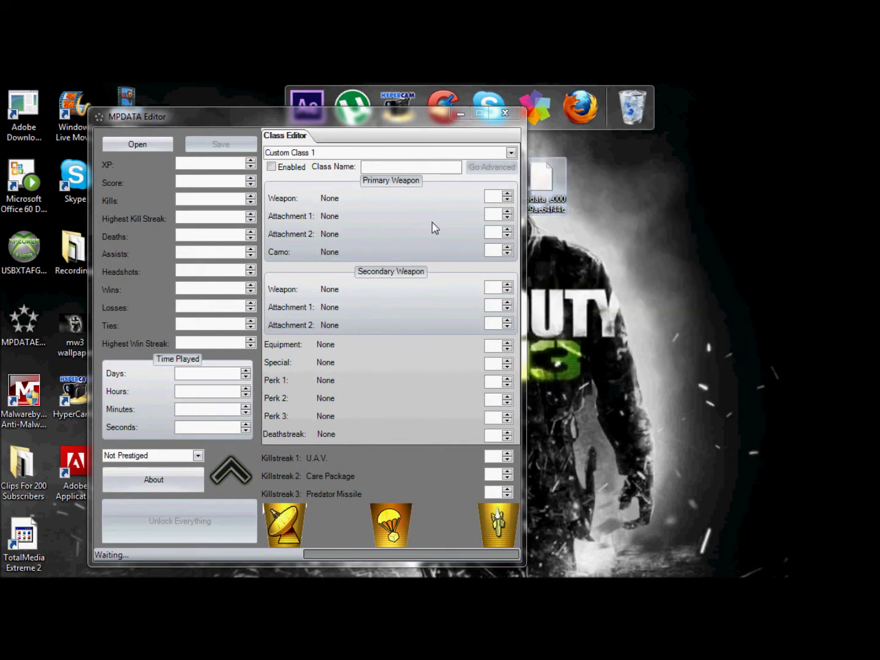
drag(565, 197, 427, 237)
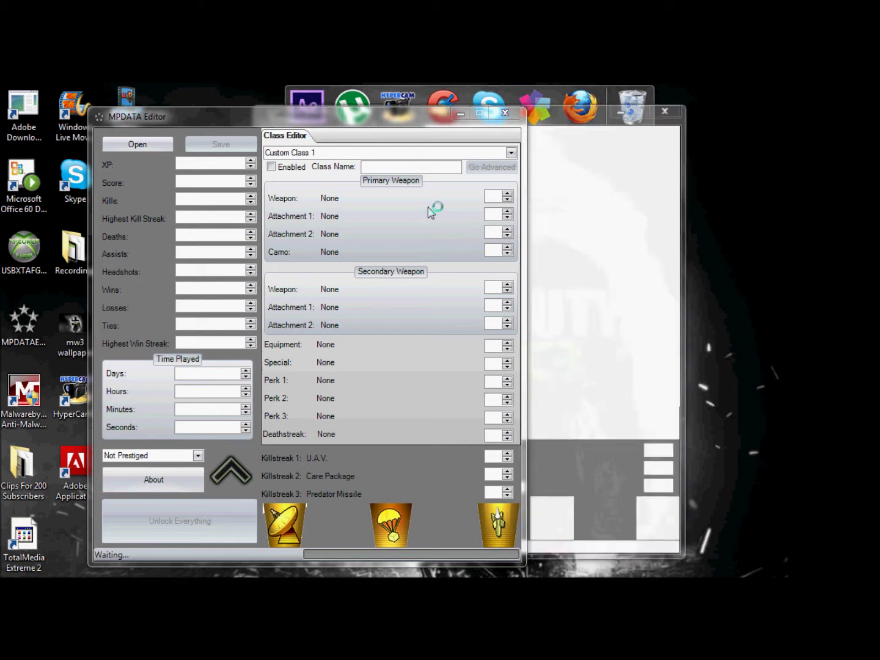
click(670, 107)
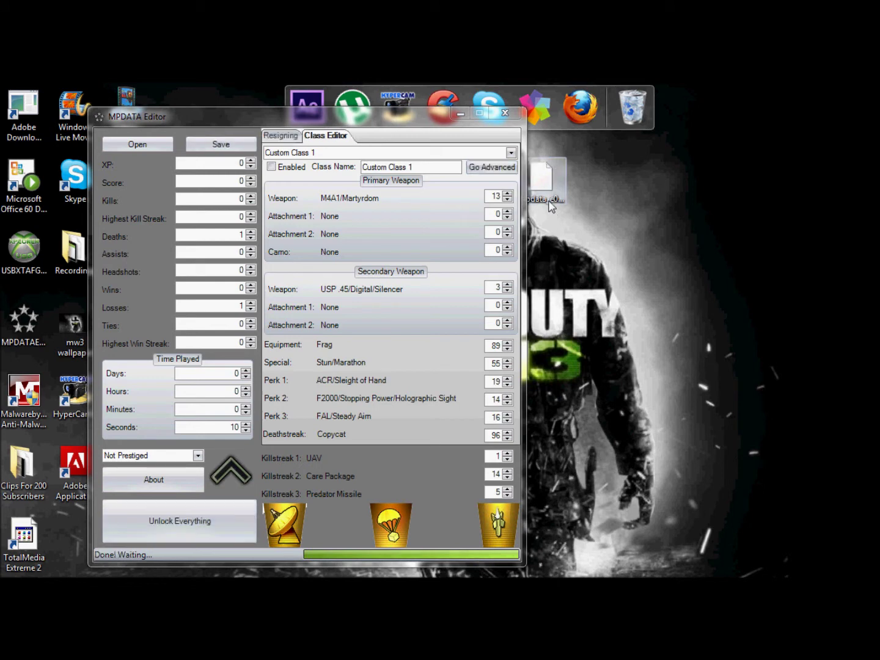
Step: Set Losses and Deaths to 0, and set both XP and Score to 999999999
click(228, 306)
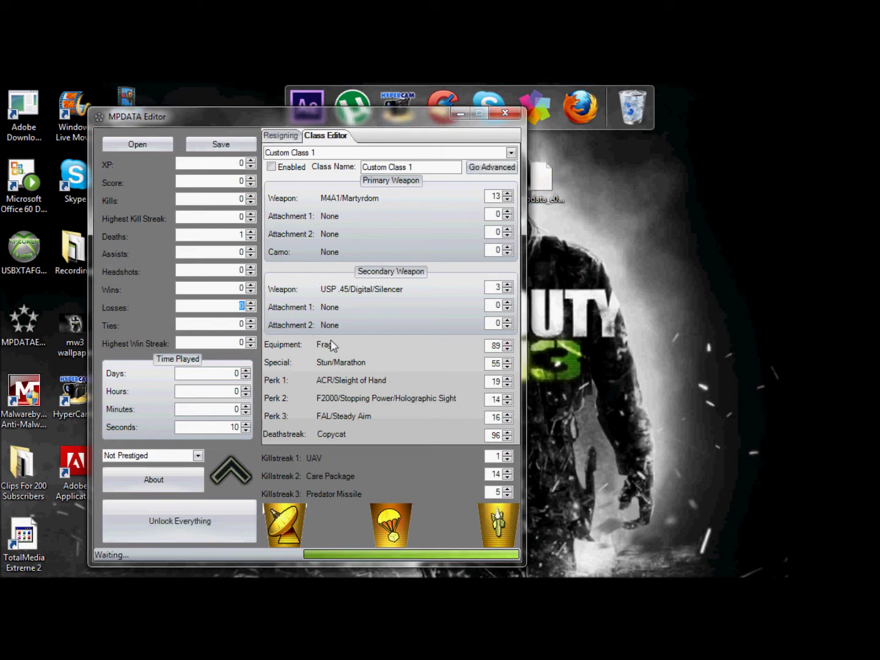
click(231, 242)
click(236, 167)
text(999999999)
key(ctrl+a)
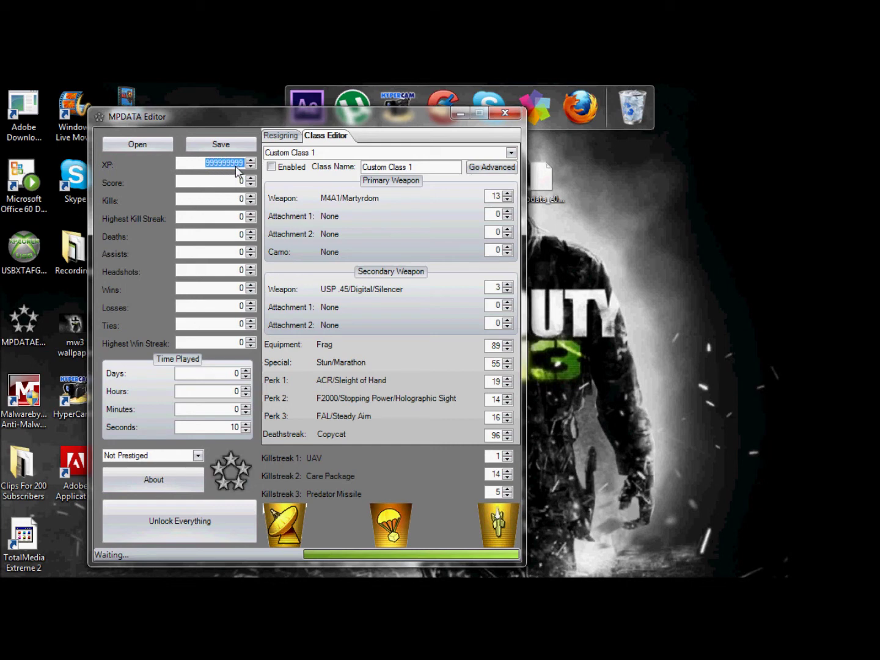
click(244, 181)
text(999999999)
key(ctrl+a)
Step: Set Kills to 472364278 and Highest Kill Streak to 739284892
click(239, 201)
text(472364236)
key(ctrl+a)
key(Tab)
click(243, 218)
text(73928)
key(ctrl+a)
text(4892)
key(ctrl+a)
Step: Set Assists to 928734872 and Headshots to 380949278
key(Tab)
key(Tab)
text(928734872)
key(ctrl+a)
key(Tab)
text(3809492)
key(ctrl+a)
text(78)
Step: Set Wins to 238970492, Ties to 328974283 and Highest Win Streak to 289347982
key(Tab)
text(238970492)
key(ctrl+a)
key(Tab)
key(Tab)
text(328974283)
key(ctrl+a)
key(Tab)
text(289347982)
key(ctrl+a)
key(Tab)
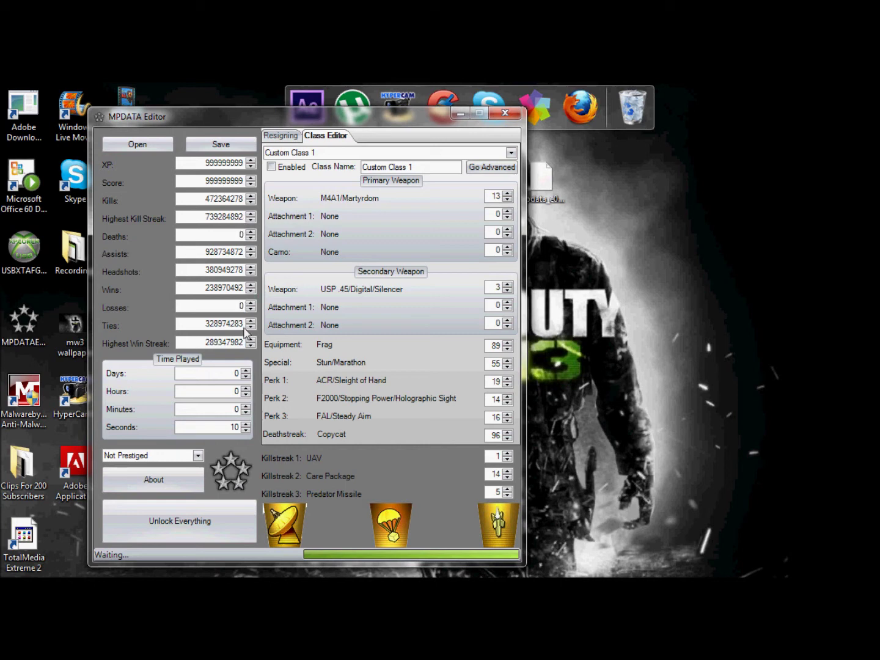
Step: Set the time played to 10000 days, 5 hours, 9 minutes and 9 seconds
double_click(237, 374)
text(10000)
key(ctrl+a)
double_click(238, 393)
text(5)
key(Tab)
key(Tab)
Step: Try the Invisible, Not Prestiged and 10th Prestige options for the prestige rank
click(196, 456)
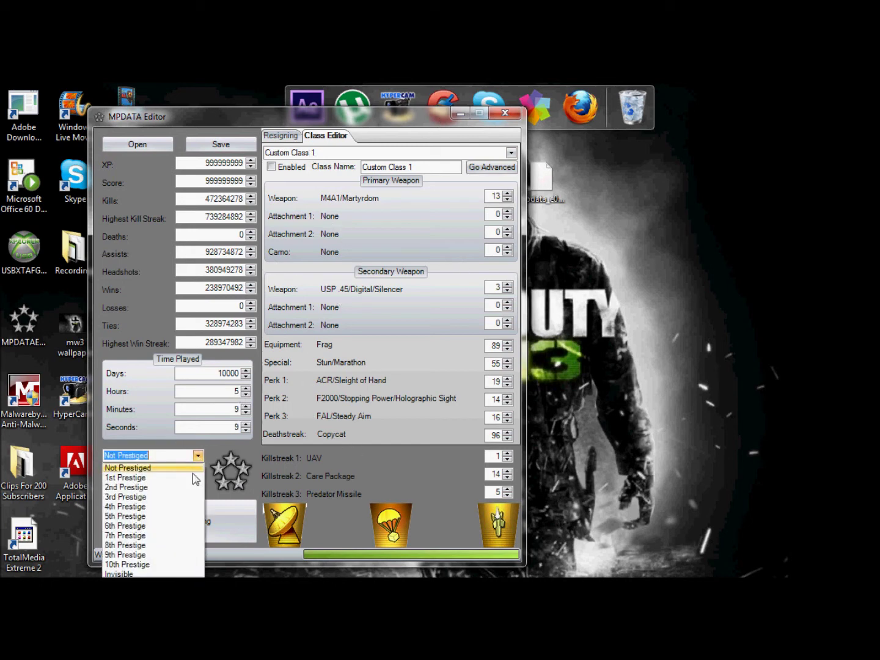
click(140, 574)
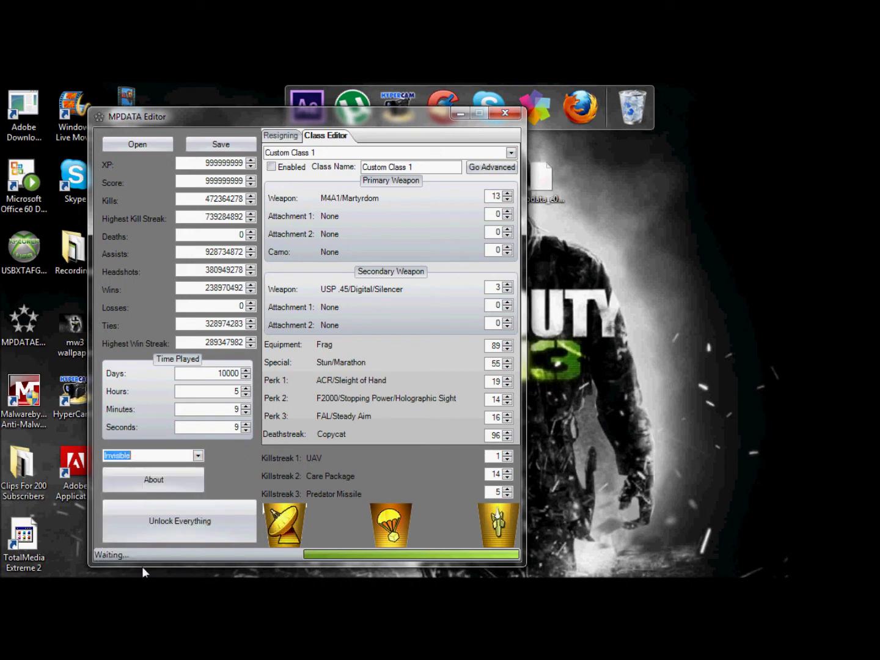
click(197, 456)
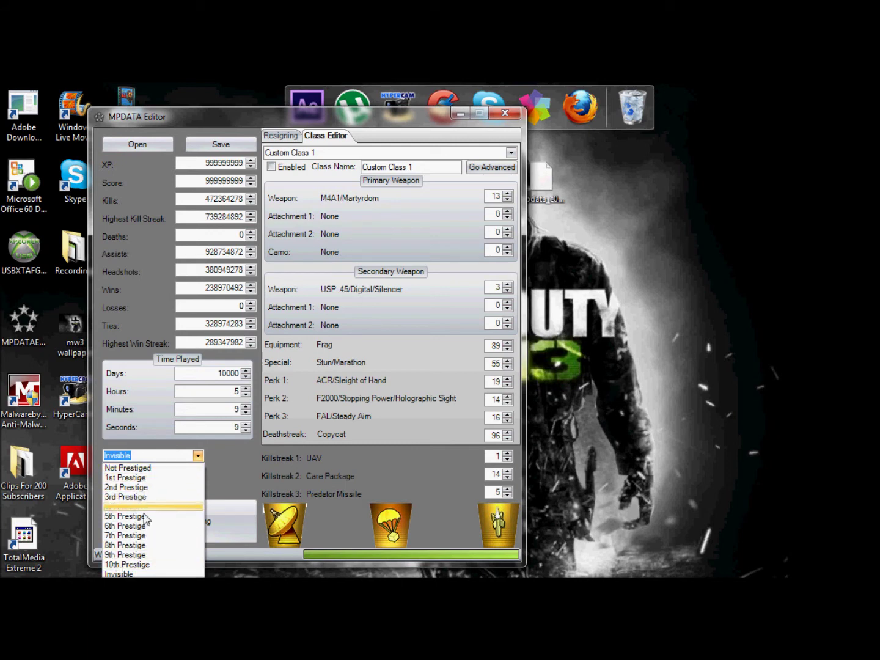
click(161, 467)
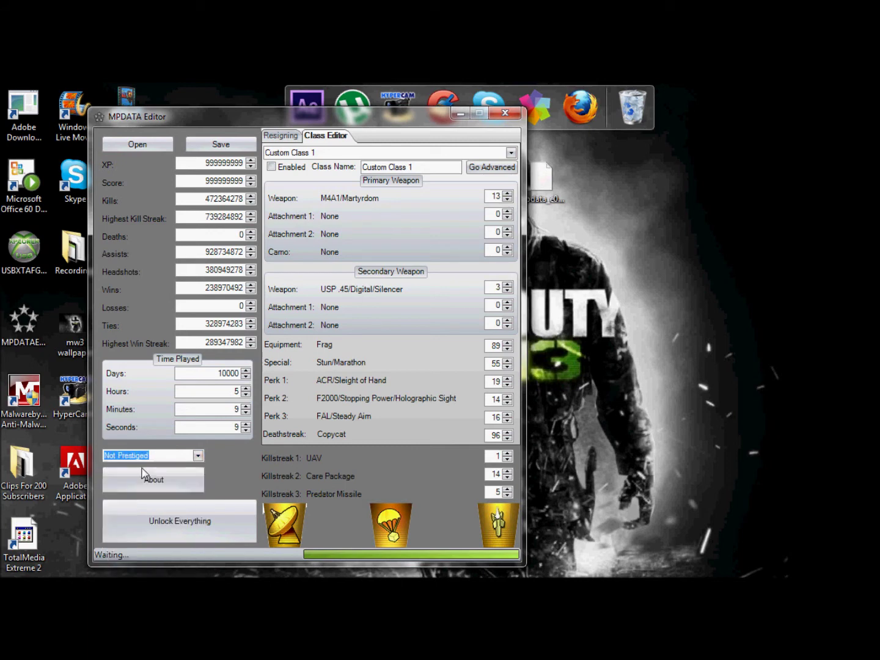
click(197, 456)
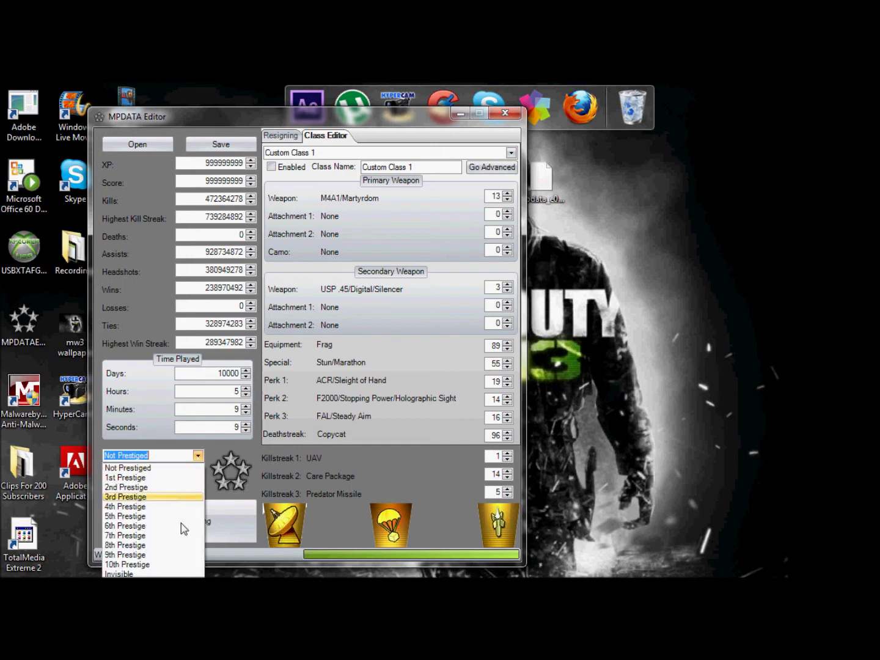
click(168, 564)
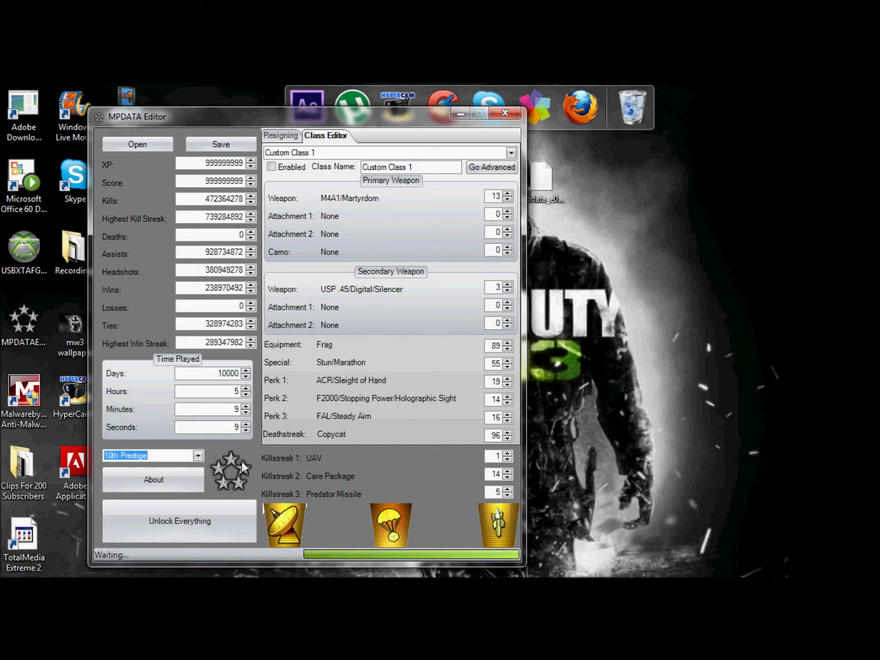
Step: Set the prestige rank to 9th Prestige, unlock everything and acknowledge the confirmation
click(198, 456)
click(171, 554)
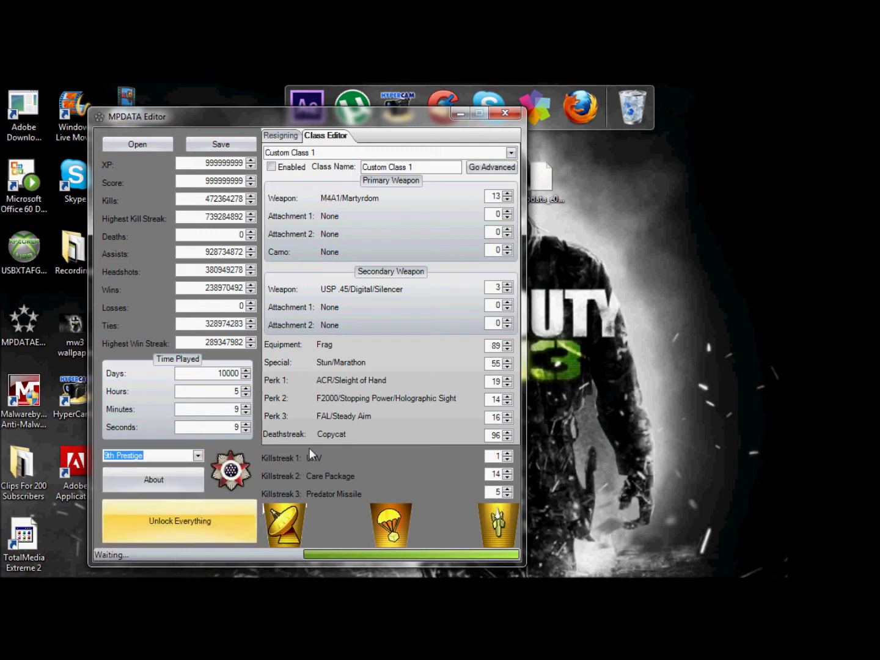
click(203, 526)
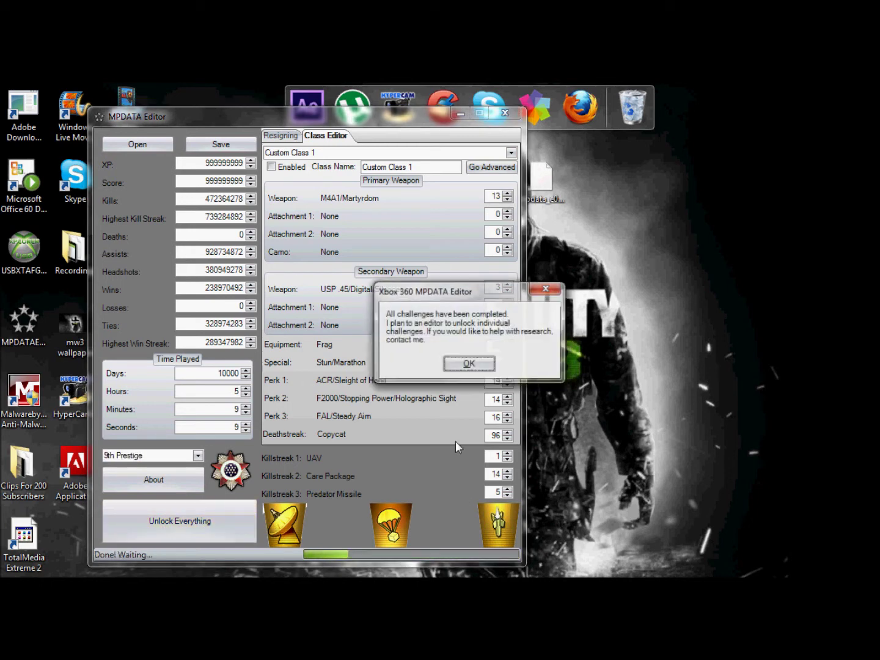
click(468, 364)
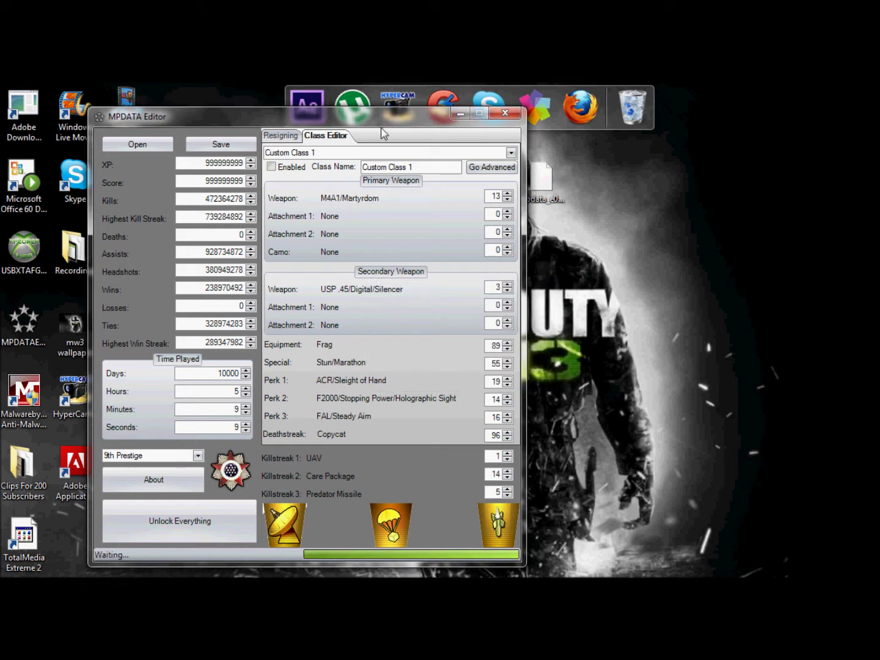
Step: Enable Custom Class 1 and rename it ^4Tutorial1^4 in the advanced class editor, using the blue colour code
drag(426, 169, 335, 177)
key(BackSpace)
click(285, 168)
click(474, 168)
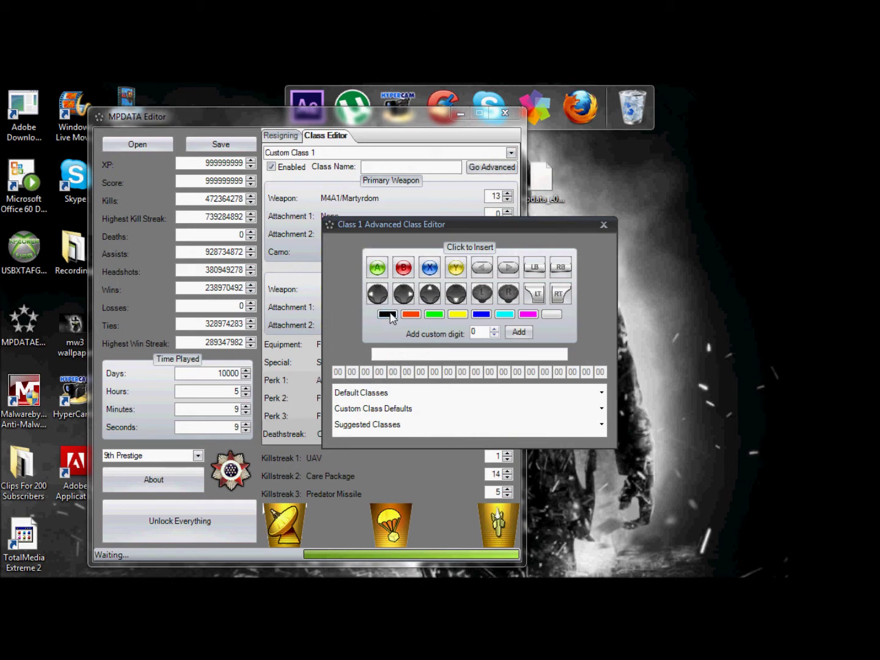
click(481, 315)
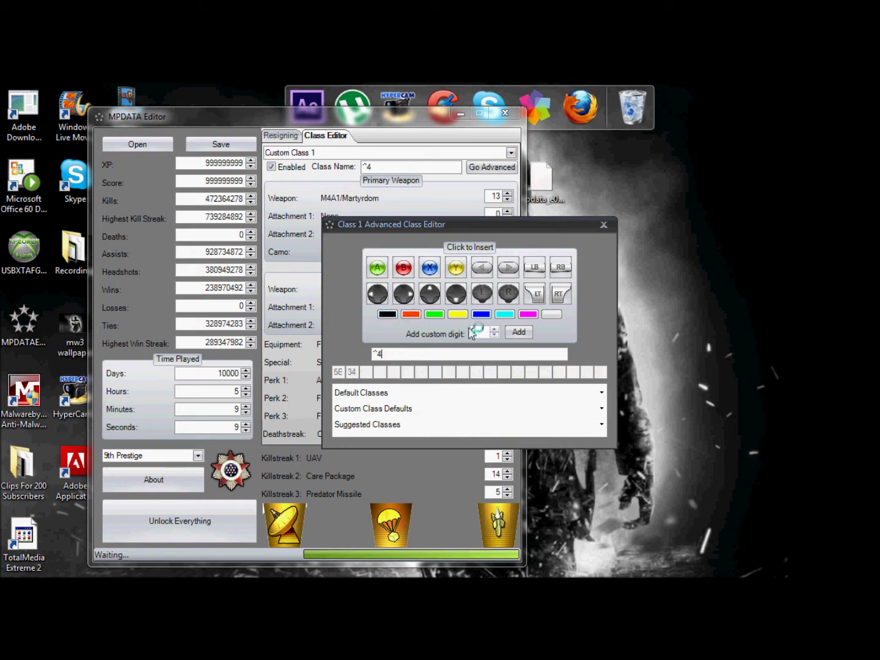
text(Tutorial1^4)
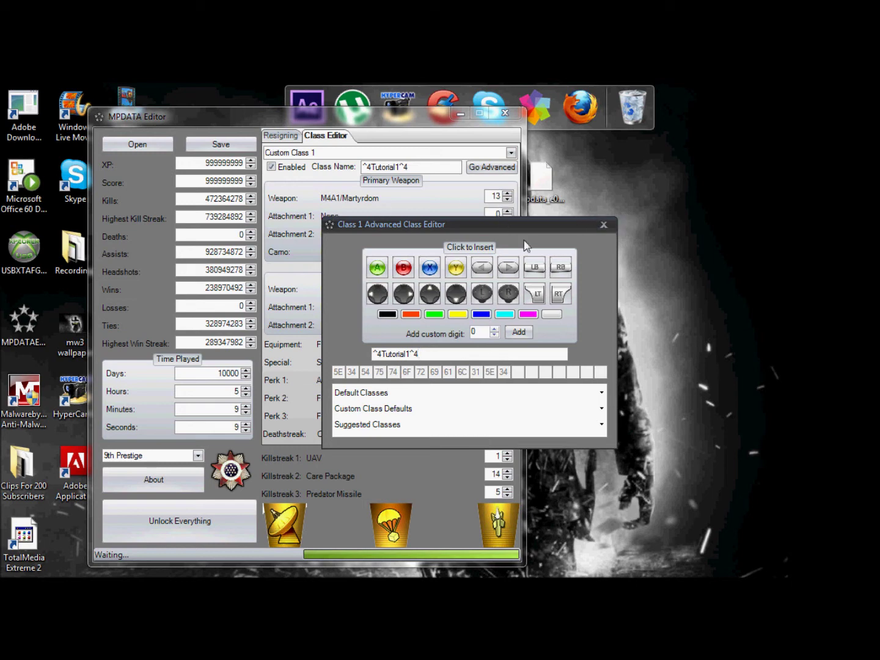
click(602, 225)
Step: Switch to Custom Class 2, enable it and clear its class name
click(512, 154)
click(511, 154)
click(497, 177)
click(272, 167)
key(ctrl+a)
key(BackSpace)
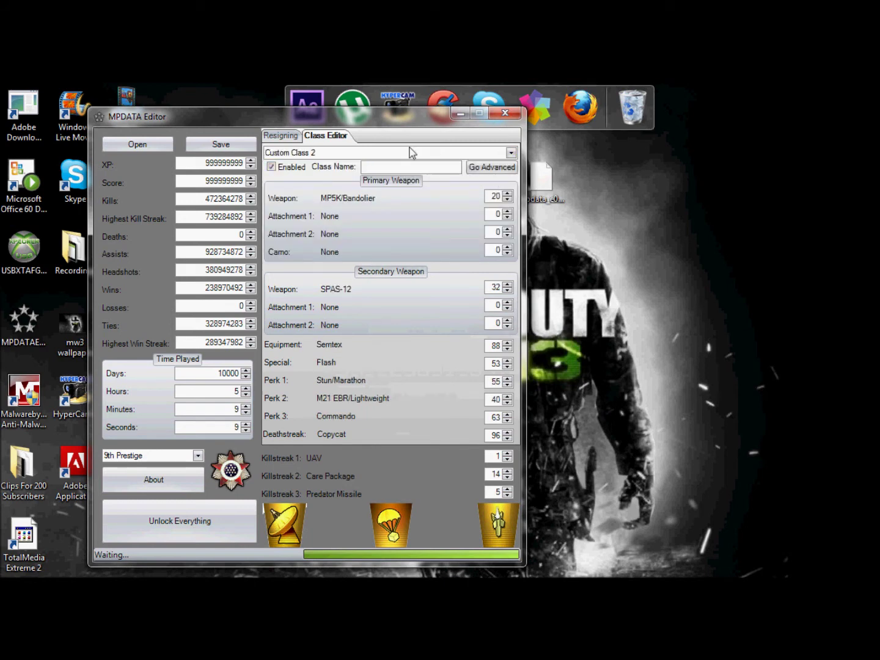
Step: Name Custom Class 2 with the B, A, X, Y and D-pad down, right, left symbols plus green code ^2, and set the custom digit to 69
click(477, 169)
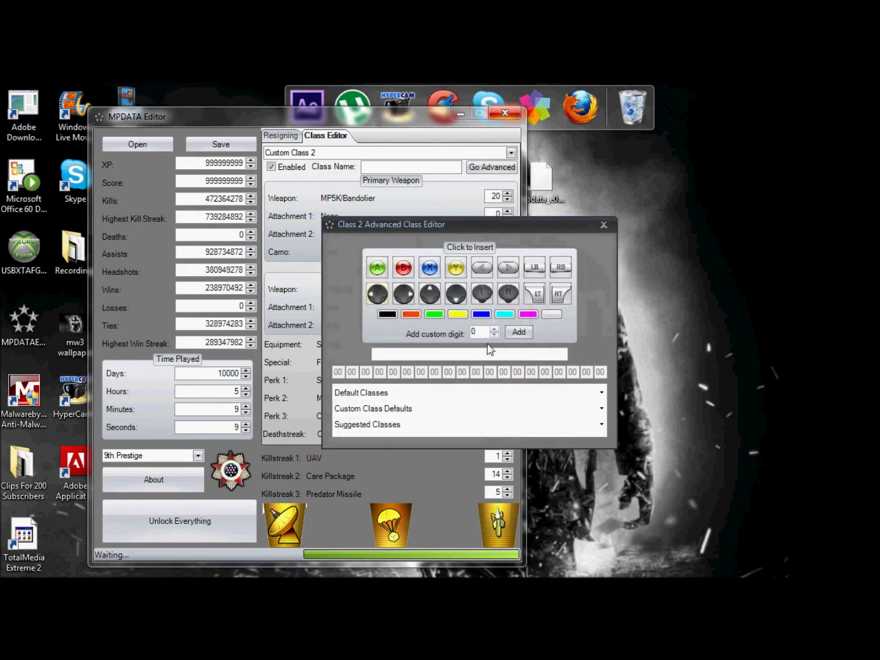
click(377, 267)
click(429, 268)
click(456, 268)
click(455, 294)
click(404, 294)
click(376, 295)
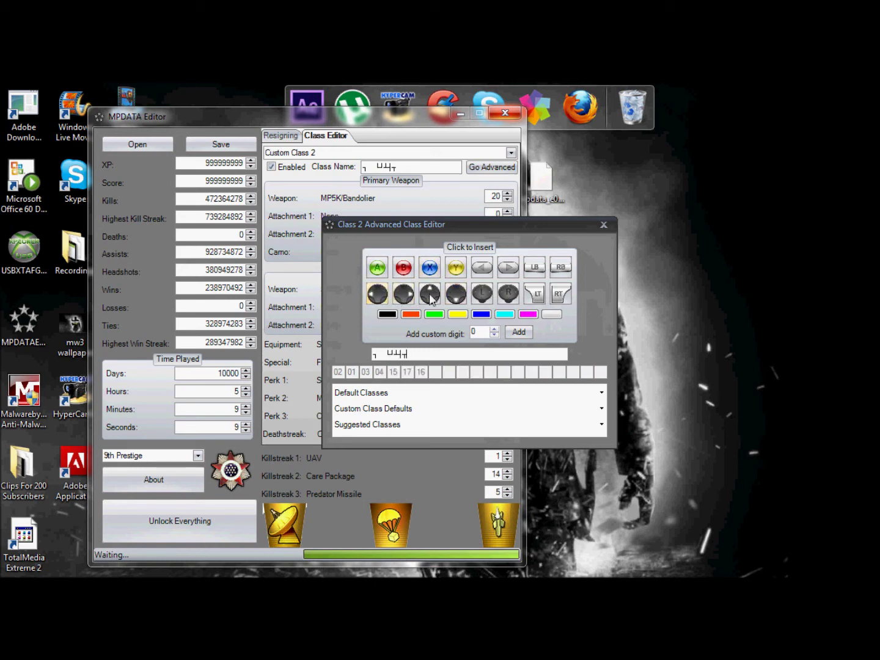
key(BackSpace)
text(69)
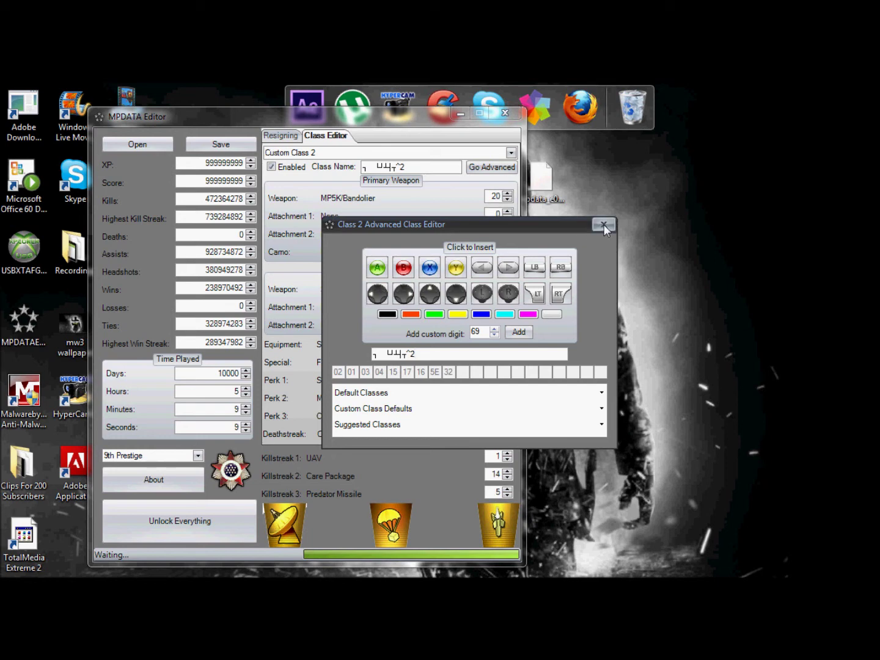
click(603, 224)
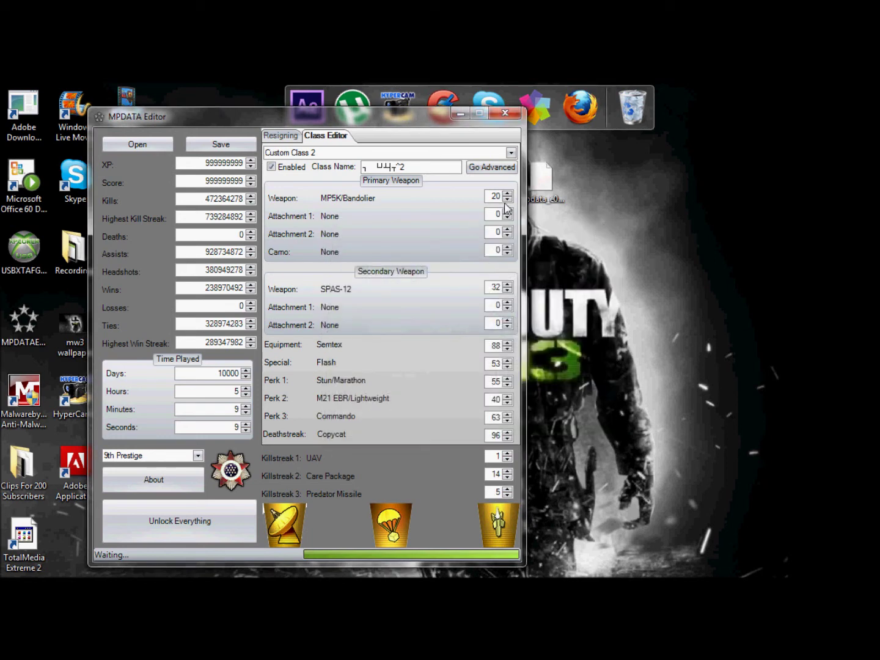
Step: Set Custom Class 2's primary weapon to 22 (P90) and Killstreak 1 to 3 (Attack Helicopter)
click(508, 193)
click(508, 193)
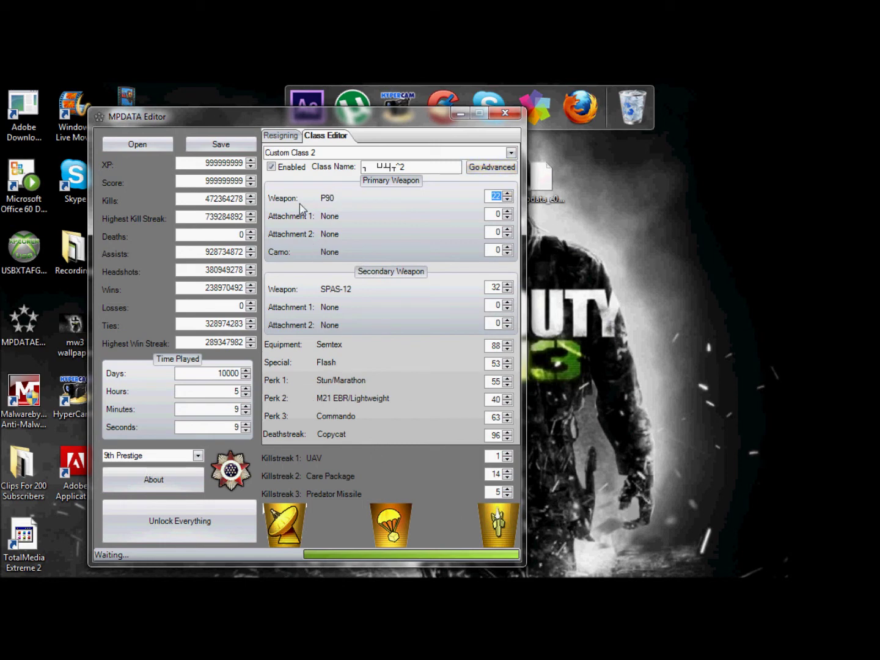
click(509, 454)
click(507, 453)
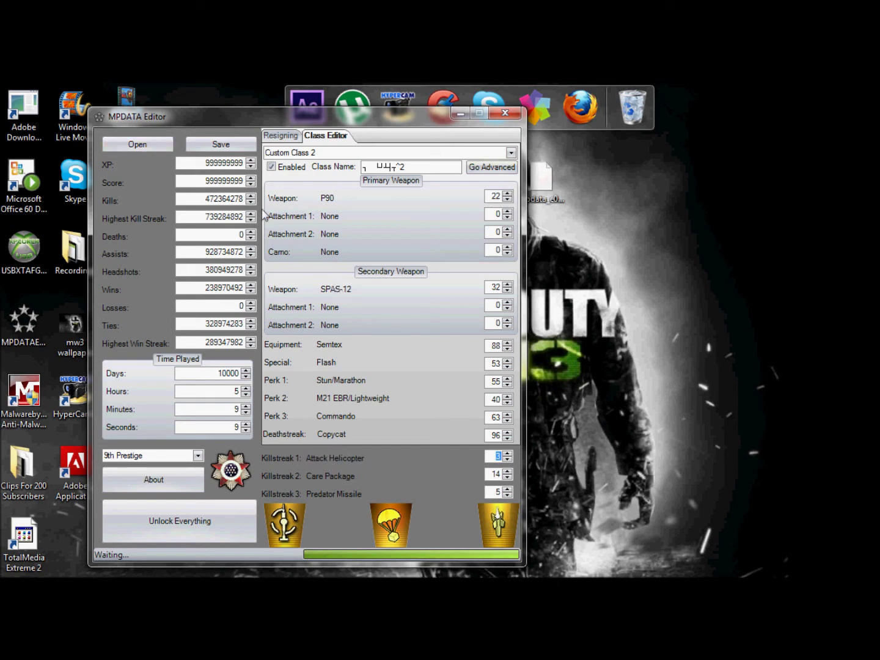
Step: Save the edited stats and classes to the mpdata file and close the editor
click(240, 152)
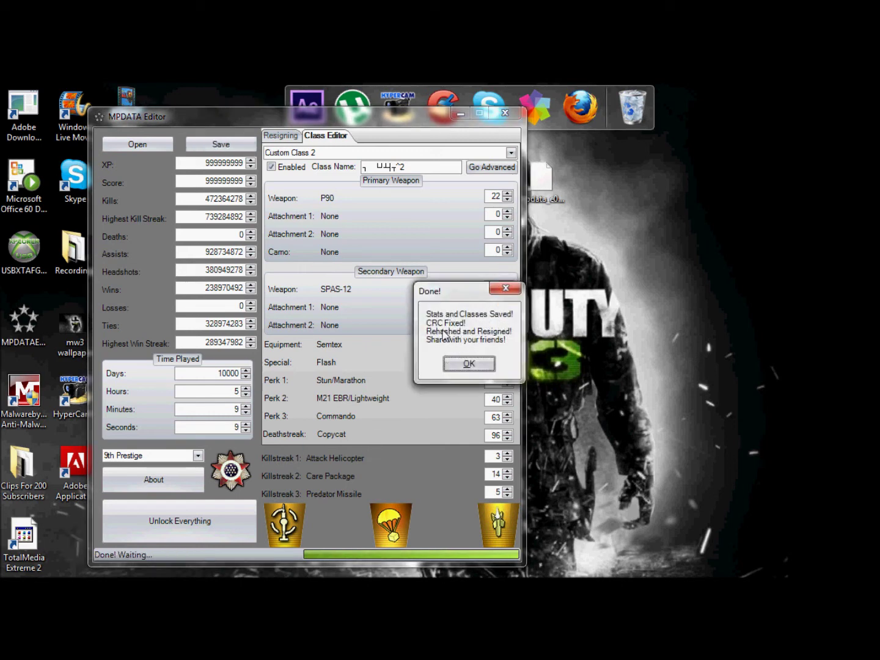
click(469, 363)
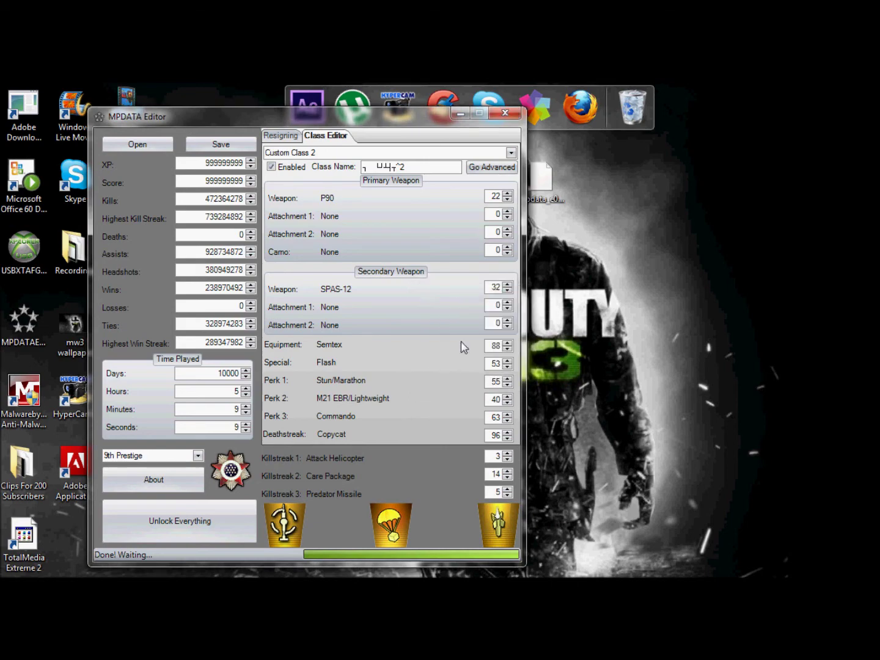
click(504, 114)
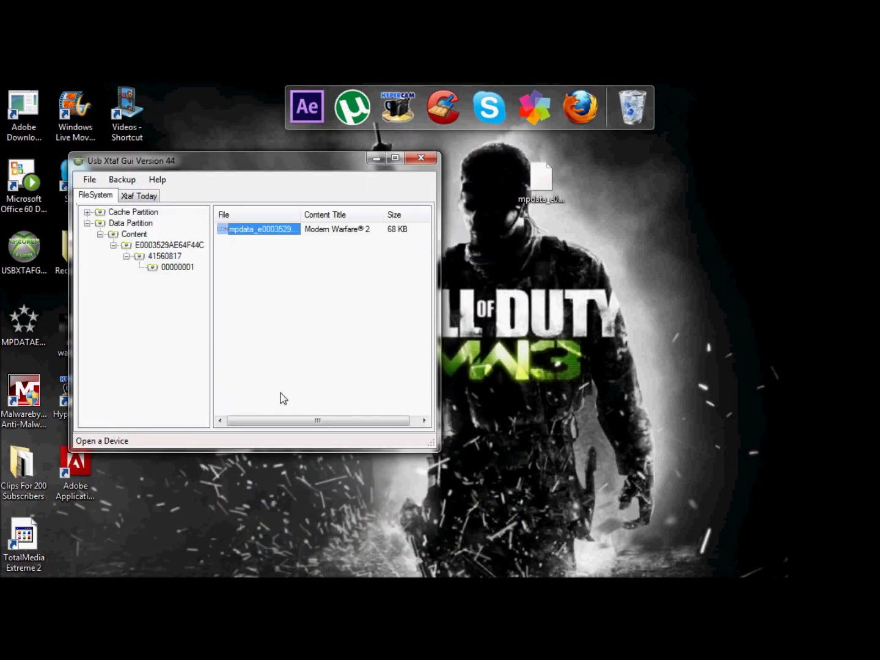
Step: Delete the original mpdata file from the USB drive's 00000001 folder and inject the edited mpdata file from the desktop
click(261, 229)
right_click(262, 231)
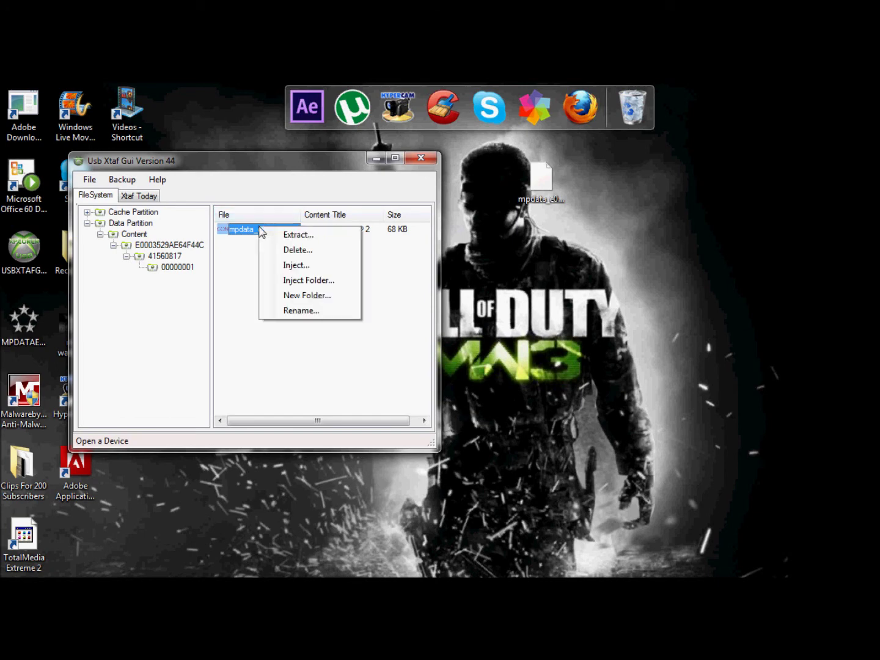
click(283, 250)
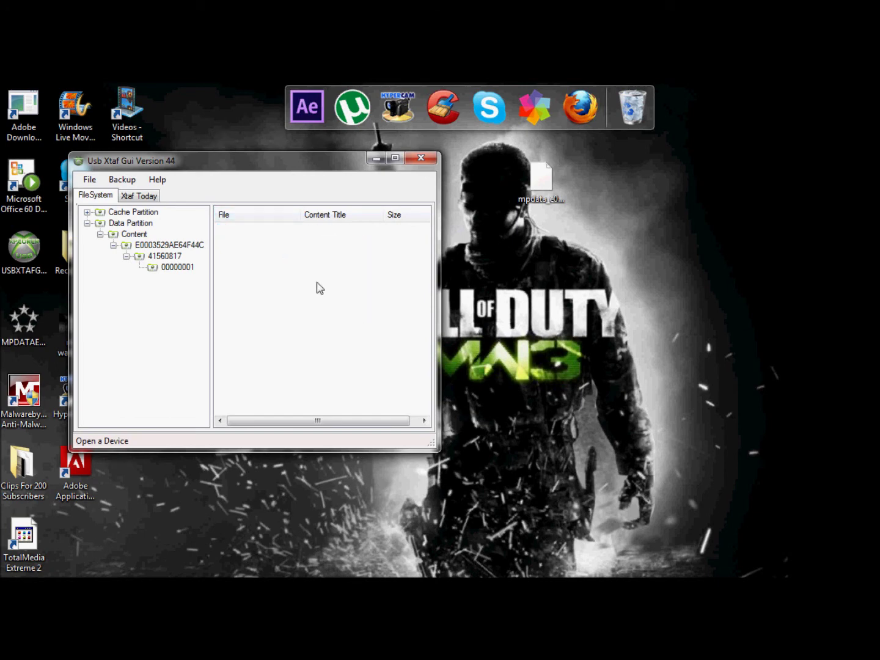
click(520, 188)
drag(364, 267, 364, 267)
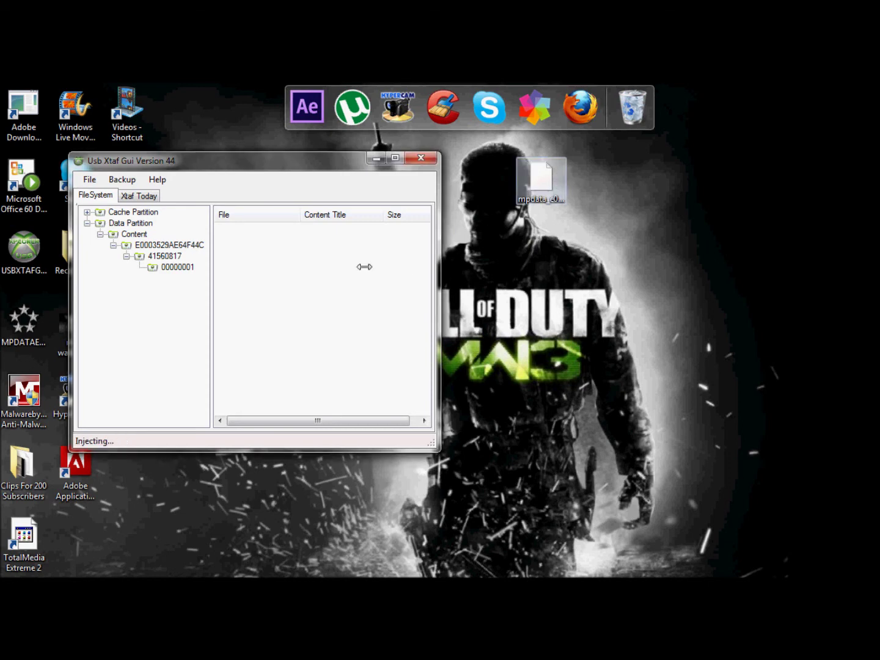
Step: Close Usb Xtaf Gui and switch to the Capture Module showing the Xbox storage devices
click(420, 159)
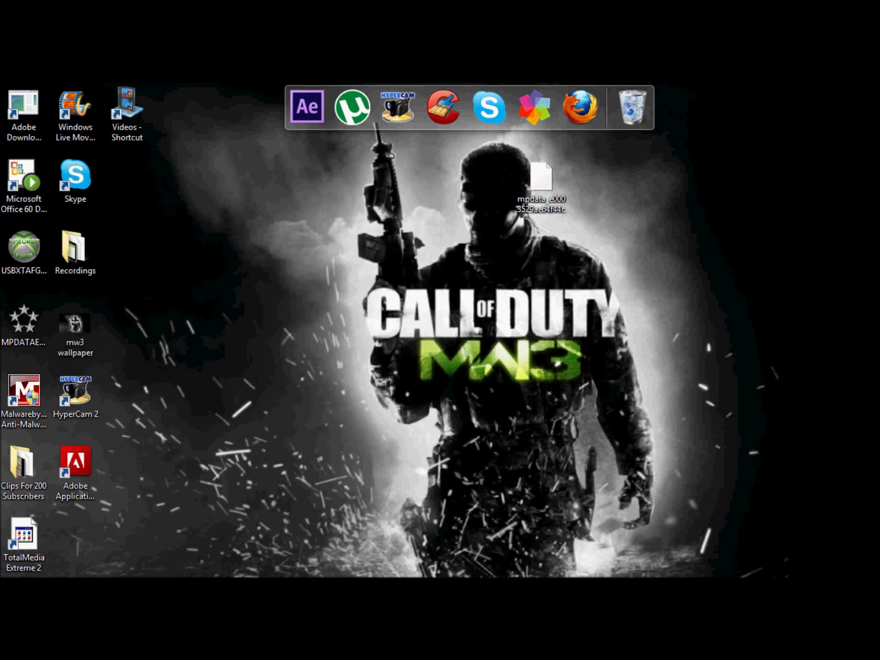
click(329, 590)
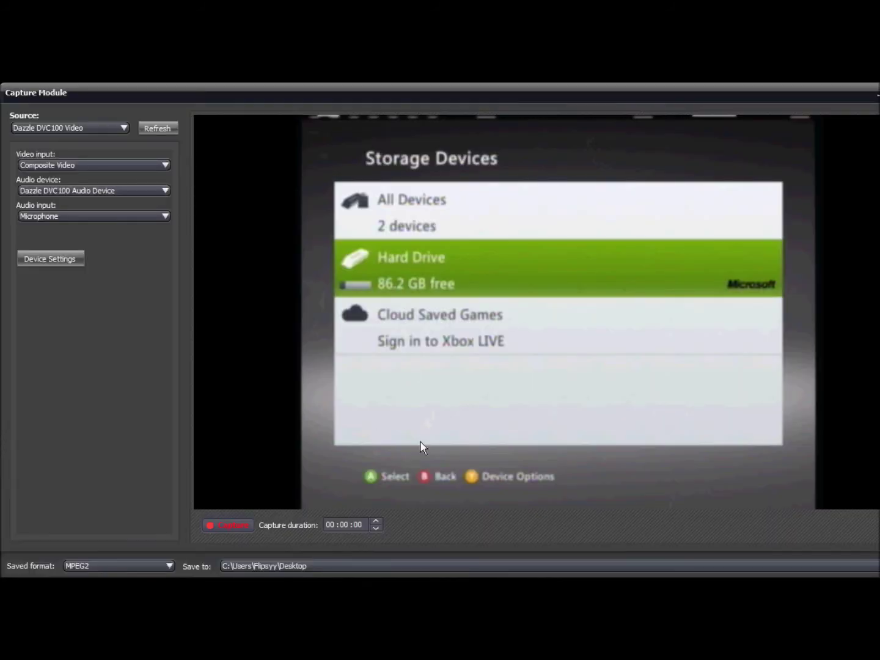